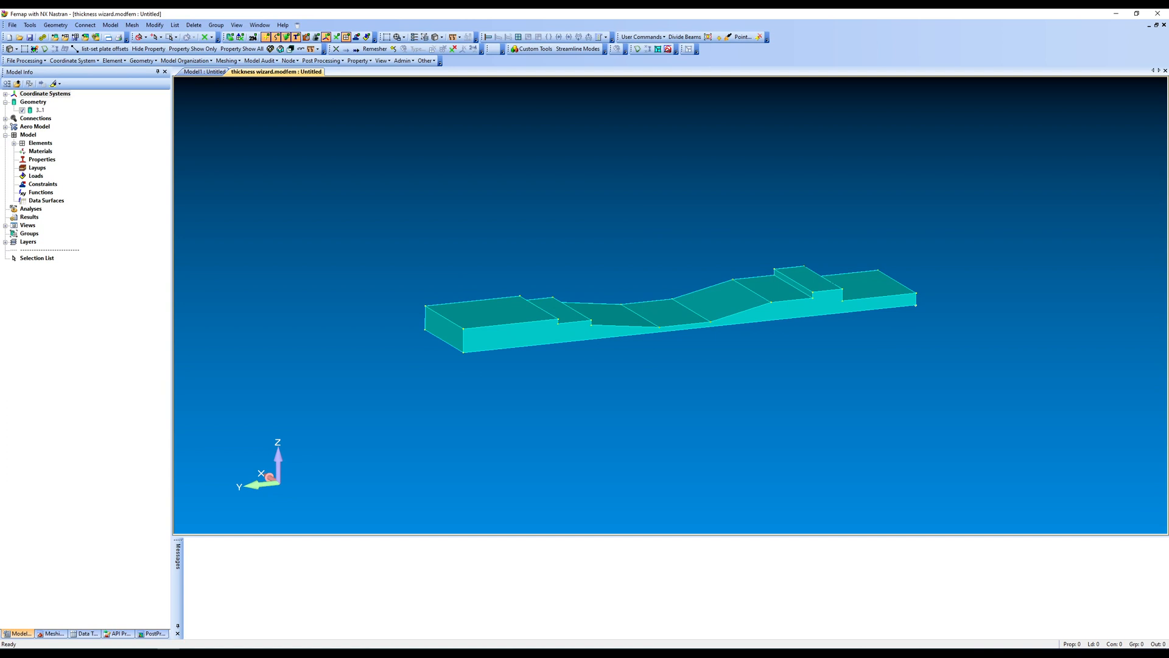
Expand the model's materials and properties and review the definition of the Initial Mesh plate property.
{"action": "left_click", "coordinate": [603, 341]}
{"action": "middle_click_drag", "start_coordinate": [636, 380], "coordinate": [604, 226]}
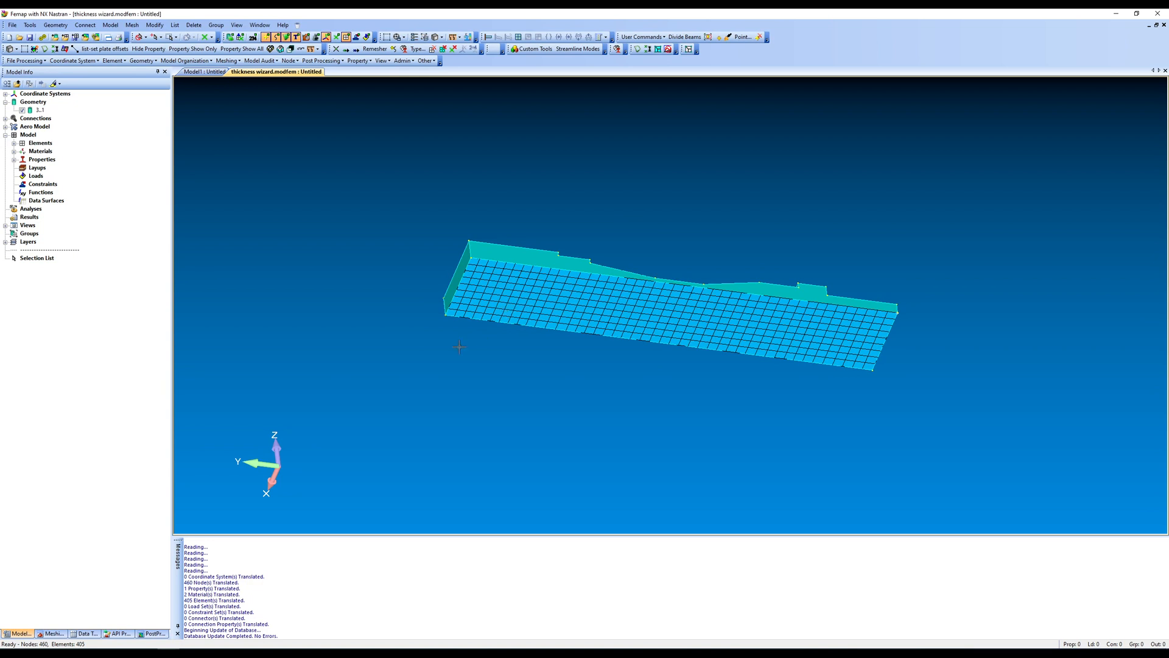
{"action": "left_click", "coordinate": [14, 151]}
{"action": "left_click", "coordinate": [14, 168]}
{"action": "left_click", "coordinate": [49, 176]}
{"action": "right_click", "coordinate": [59, 176]}
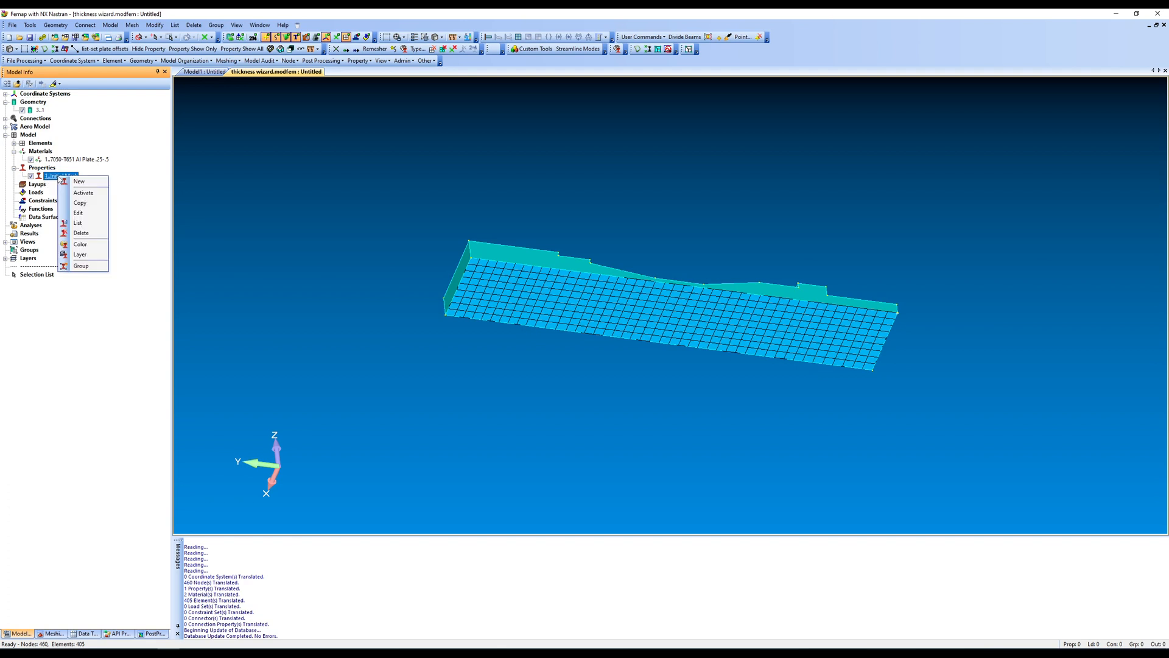
{"action": "left_click", "coordinate": [78, 212]}
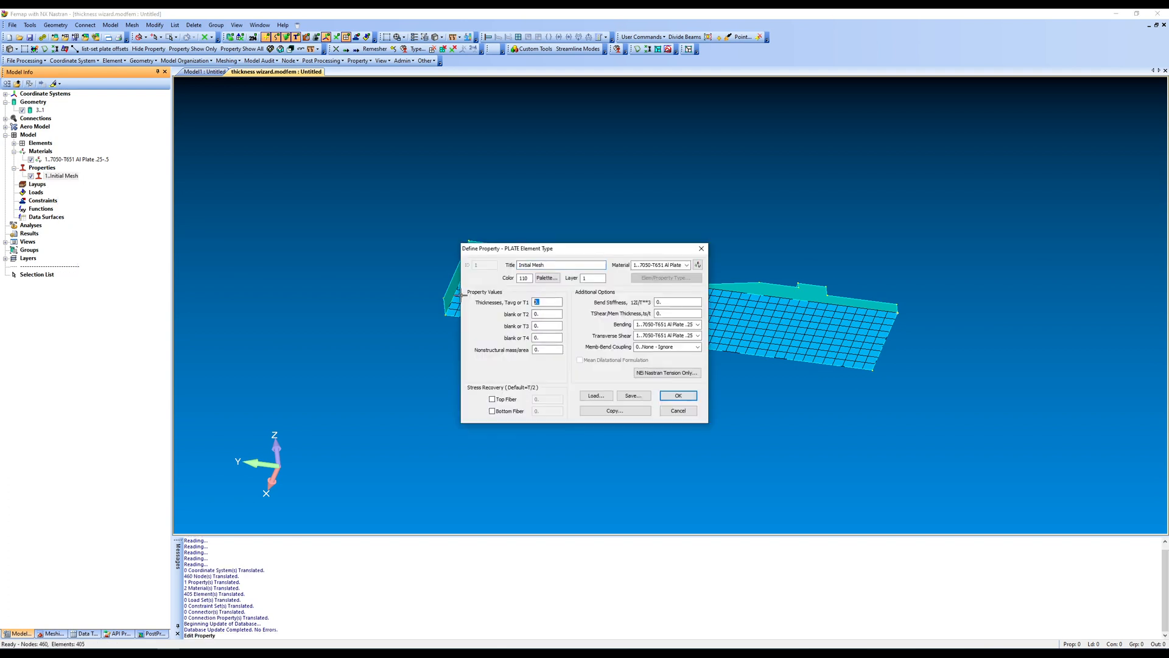
{"action": "left_click", "coordinate": [677, 396]}
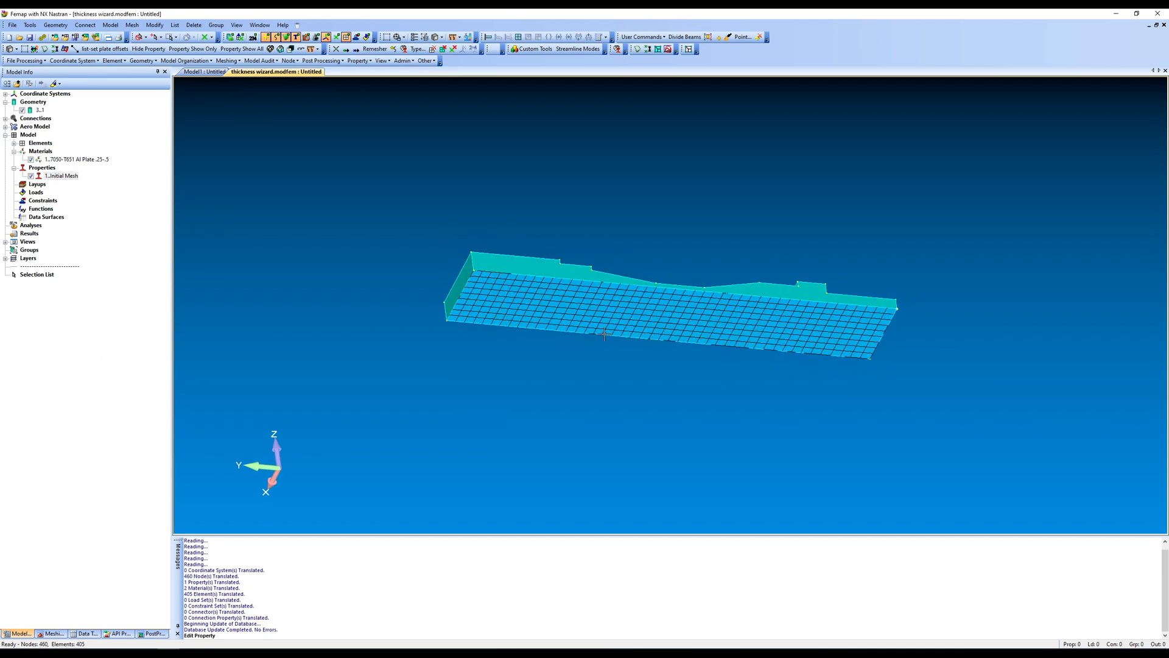
List the details of one plate element in the mesh to examine its property and offset data.
{"action": "left_click", "coordinate": [175, 25]}
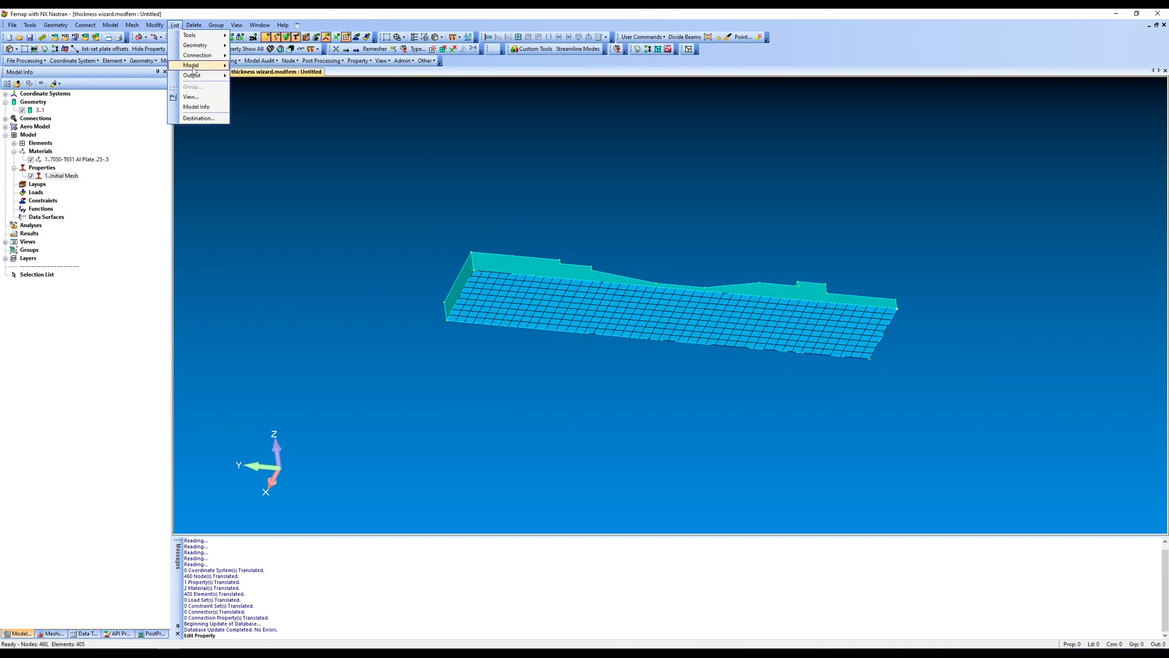
{"action": "mouse_move", "coordinate": [201, 65]}
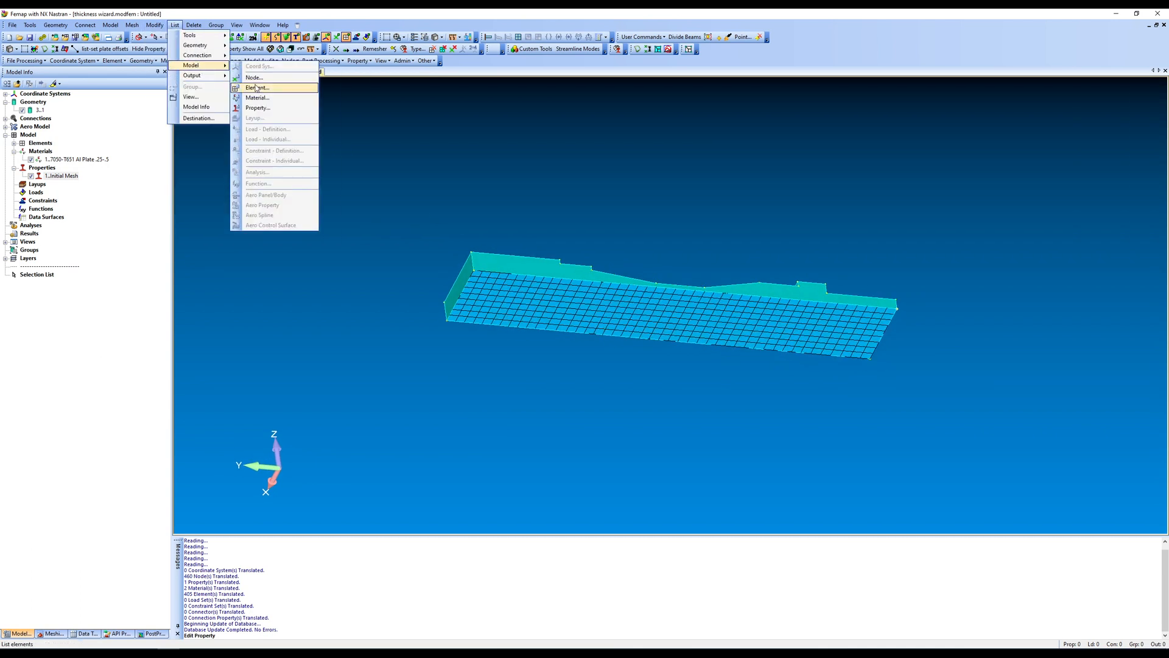
{"action": "left_click", "coordinate": [255, 87]}
{"action": "left_click", "coordinate": [534, 300]}
{"action": "left_click", "coordinate": [683, 613]}
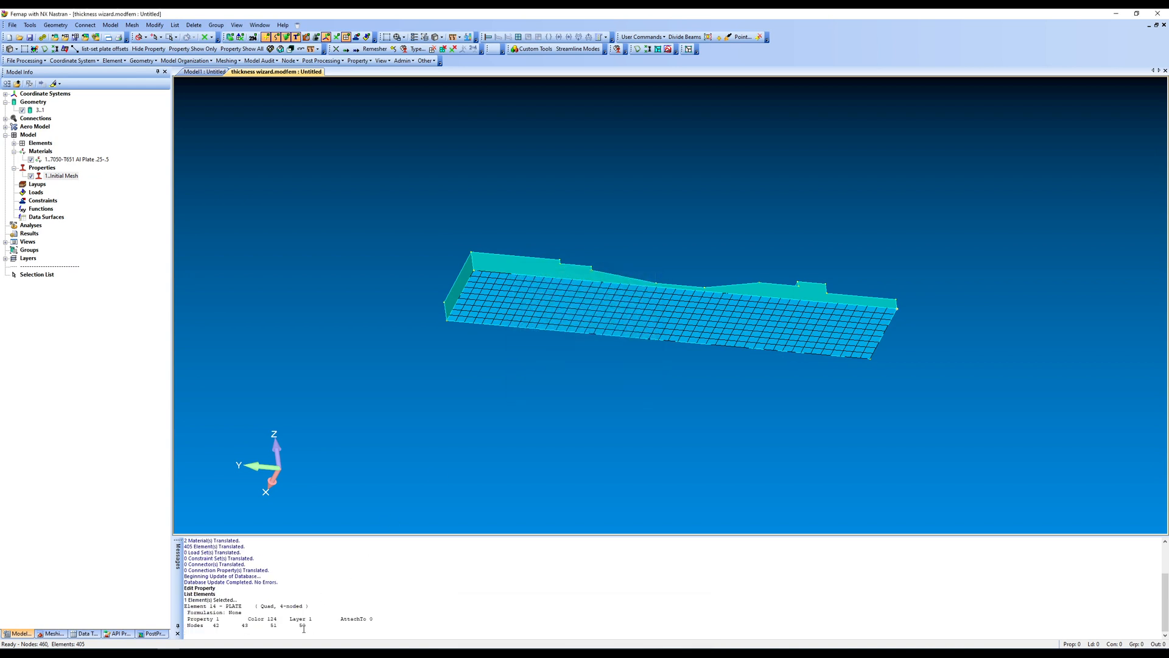
Set the view's element orientation/shape display to Show Cross Section.
{"action": "key", "text": "F5"}
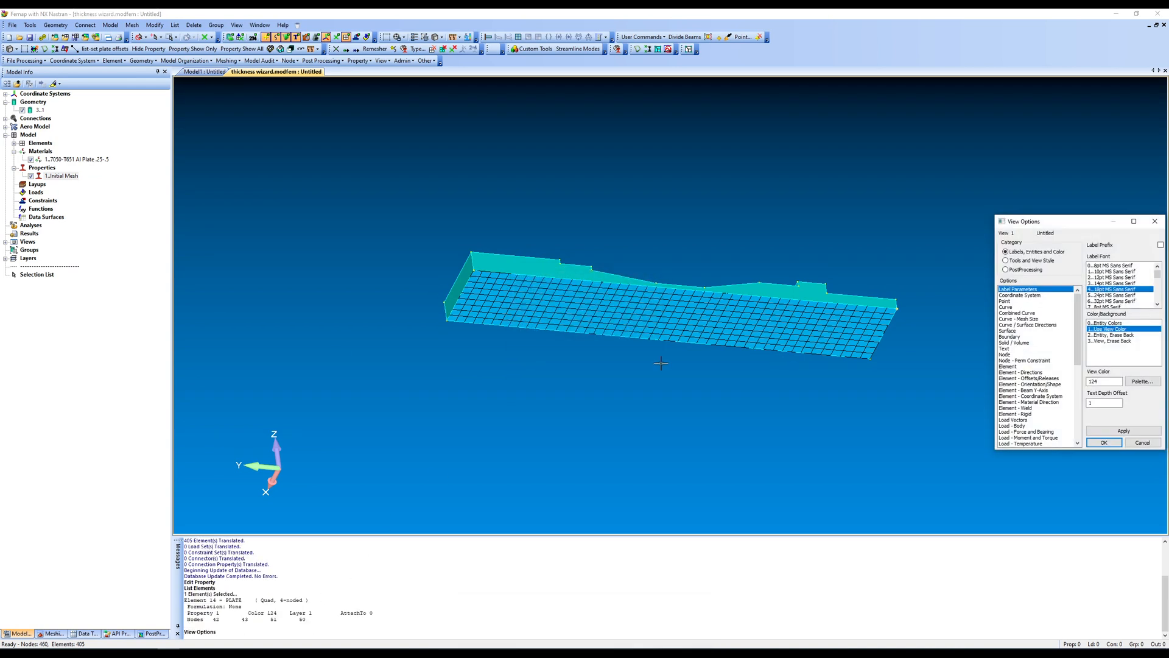
{"action": "left_click", "coordinate": [1032, 378]}
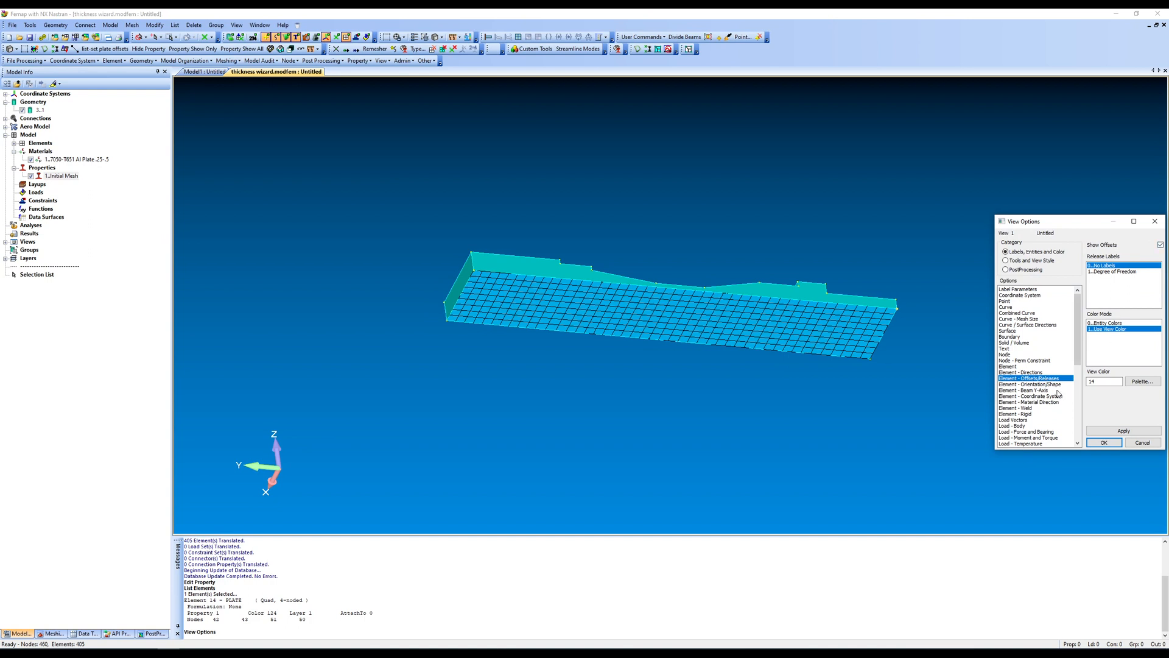
{"action": "left_click", "coordinate": [1042, 384]}
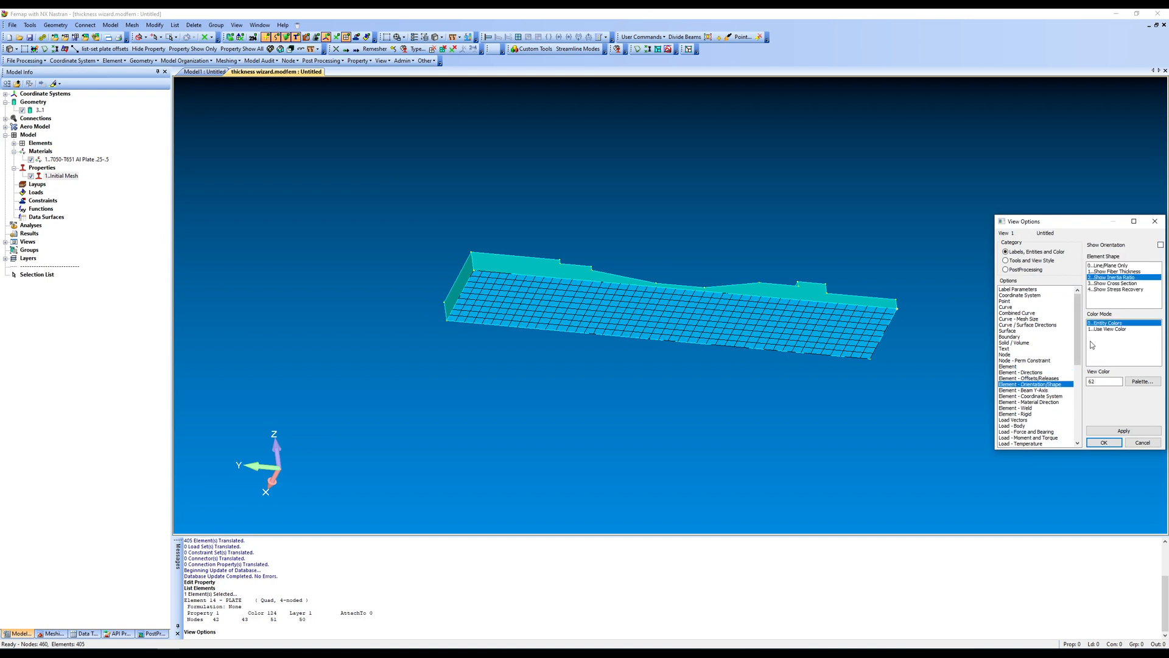
{"action": "left_click", "coordinate": [1122, 283]}
{"action": "left_click", "coordinate": [1103, 442]}
{"action": "middle_click_drag", "start_coordinate": [715, 420], "coordinate": [505, 473]}
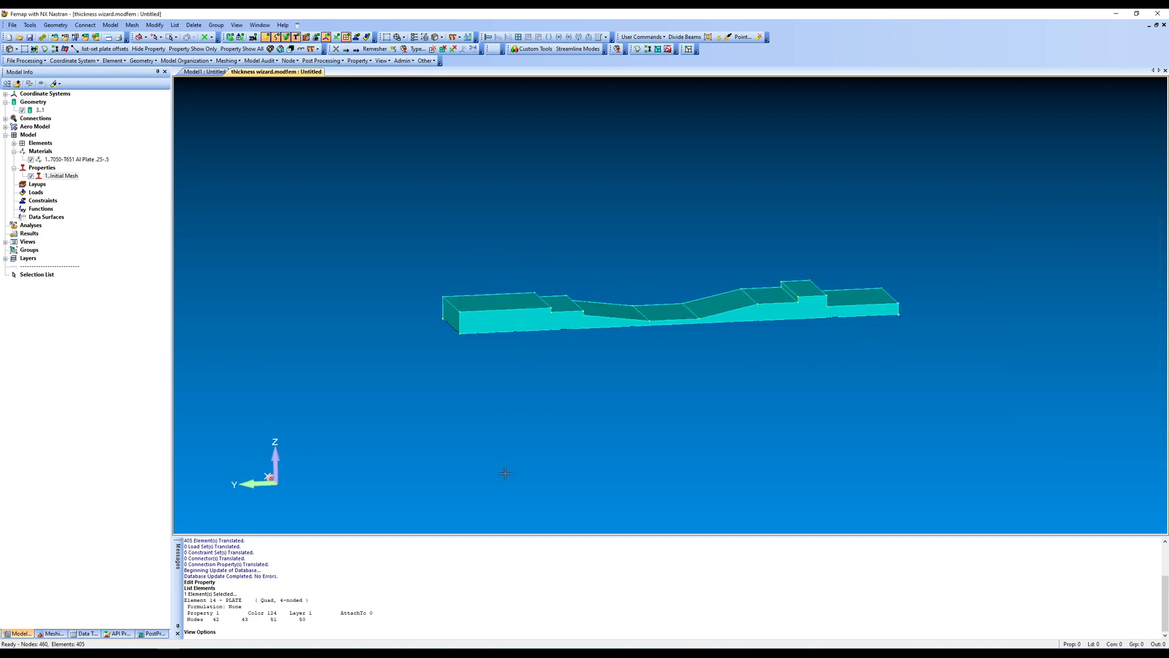
Run the Shell Prop & Offset Wizard on all elements, setting both thickness and offsets with an angle tolerance of 15.
{"action": "left_click", "coordinate": [359, 61]}
{"action": "left_click", "coordinate": [383, 120]}
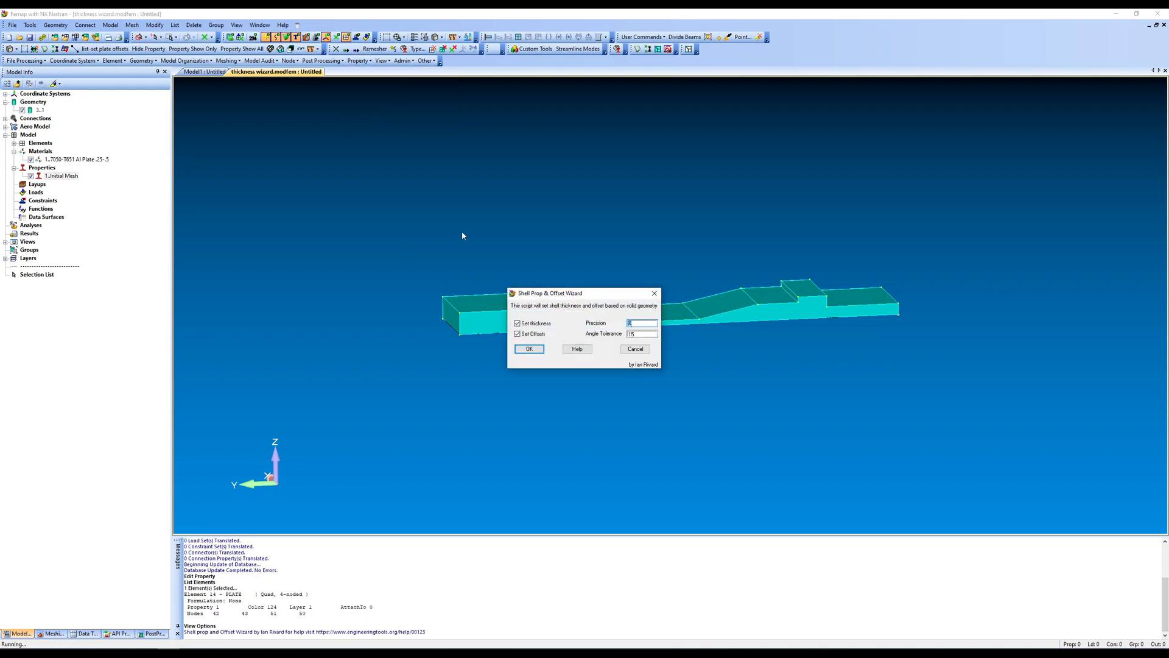
{"action": "left_click_drag", "start_coordinate": [555, 295], "coordinate": [276, 243]}
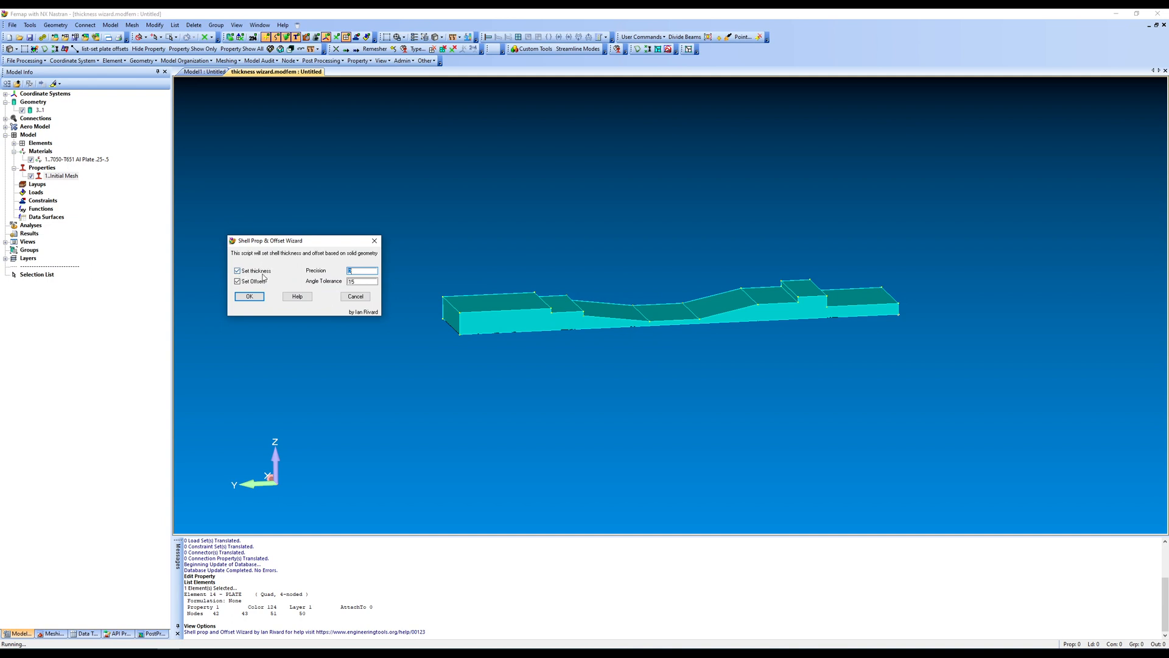
{"action": "left_click", "coordinate": [364, 280]}
{"action": "left_click", "coordinate": [248, 297]}
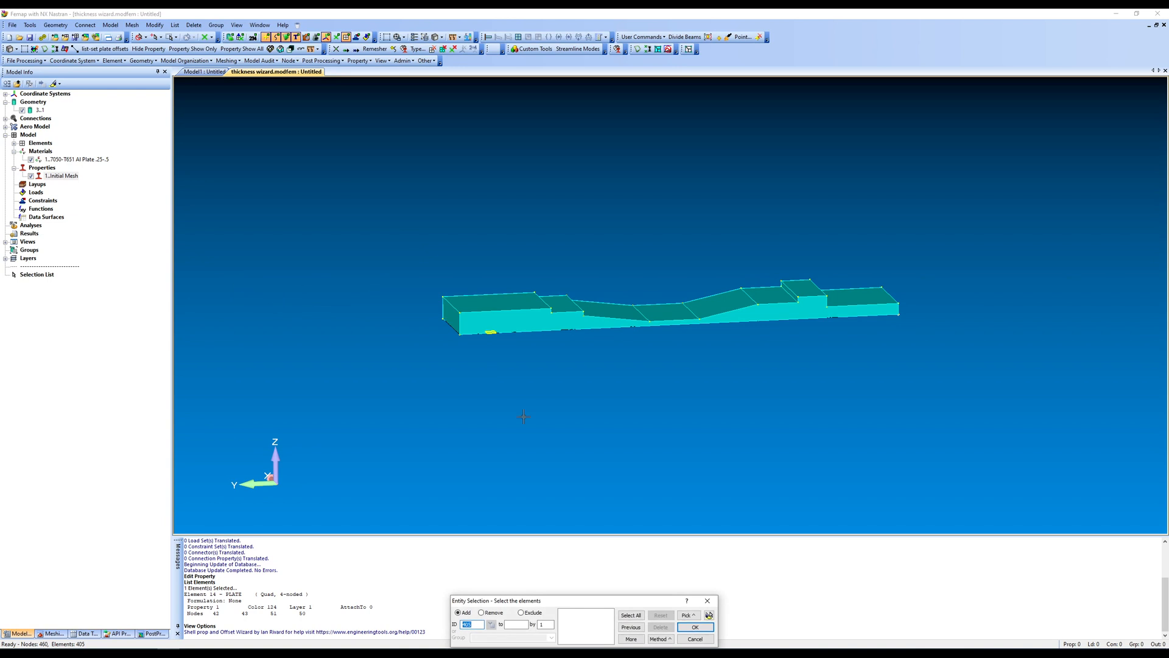
{"action": "left_click", "coordinate": [633, 616]}
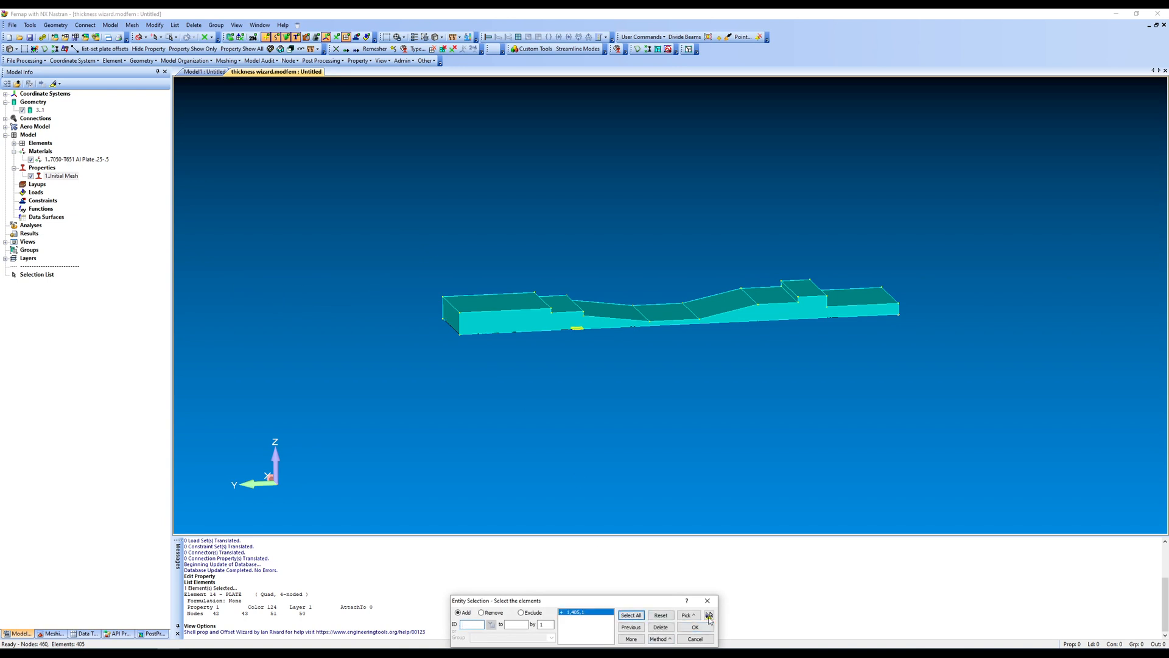
{"action": "middle_click_drag", "start_coordinate": [677, 459], "coordinate": [686, 426]}
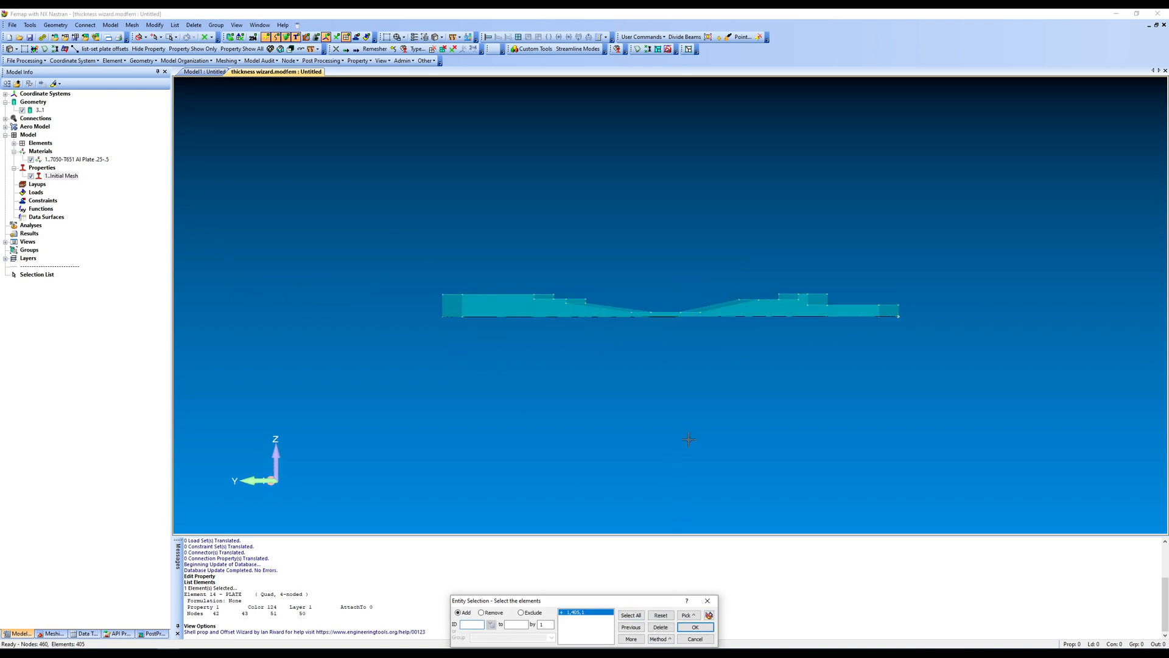
{"action": "left_click", "coordinate": [695, 627]}
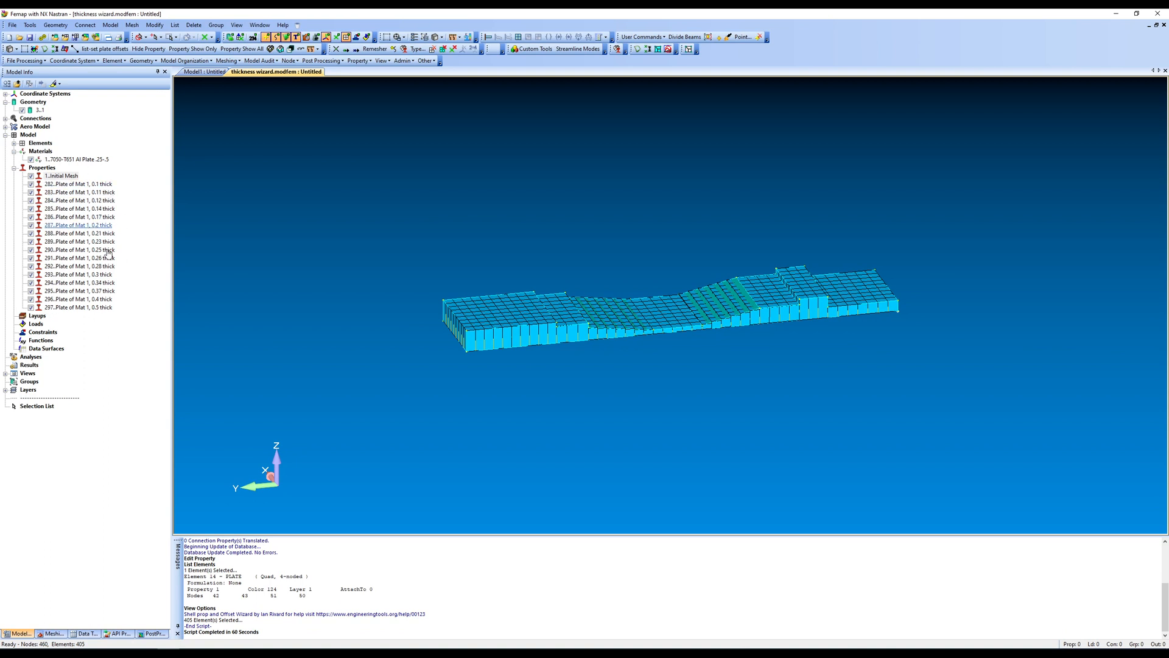
Color all the plate properties from 0.1 to 0.5 thick with multiple colors by ID, using a color match range of 1.
{"action": "left_click", "coordinate": [107, 307]}
{"action": "left_click", "coordinate": [106, 185], "text": "shift"}
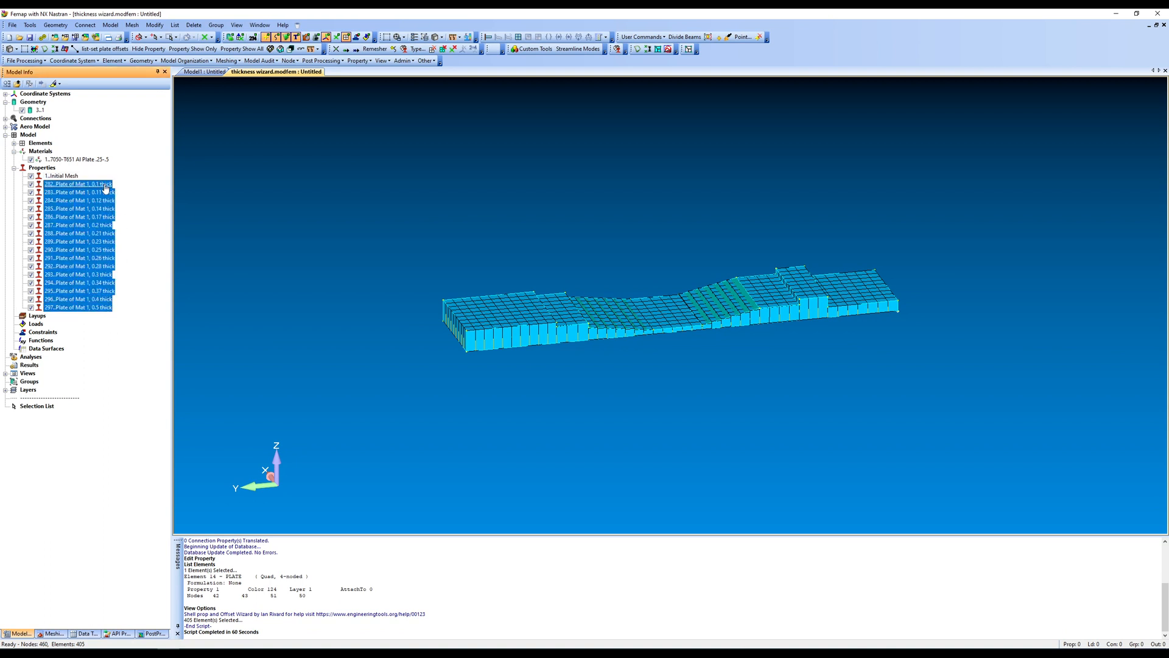
{"action": "right_click", "coordinate": [106, 186]}
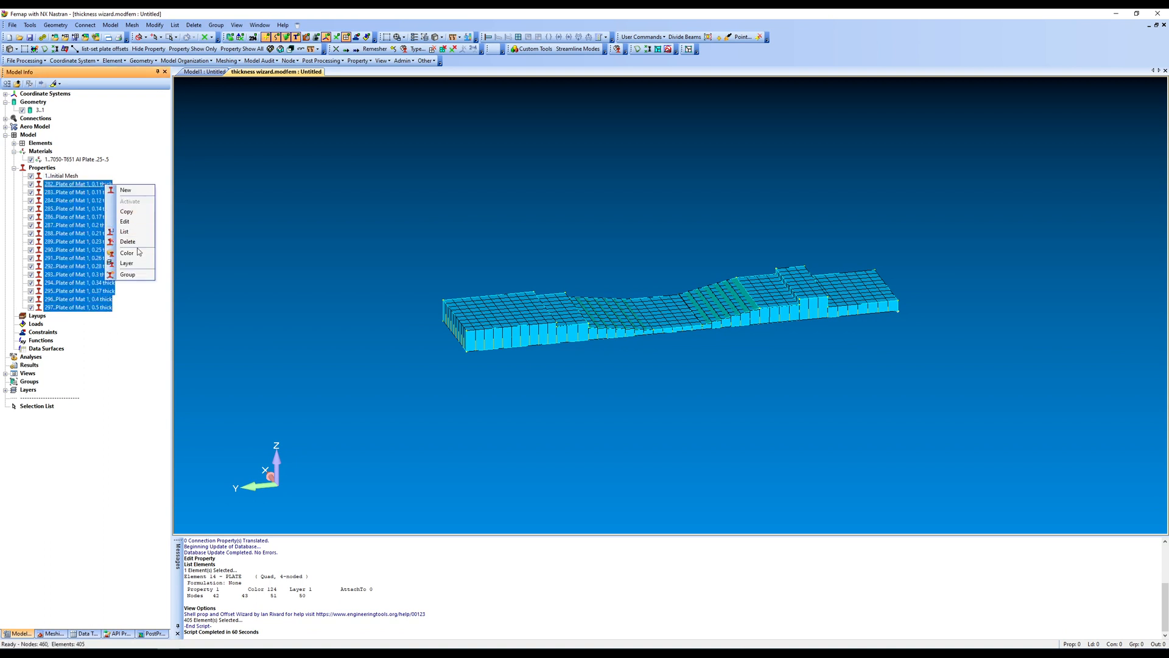
{"action": "left_click", "coordinate": [127, 252]}
{"action": "left_click", "coordinate": [687, 381]}
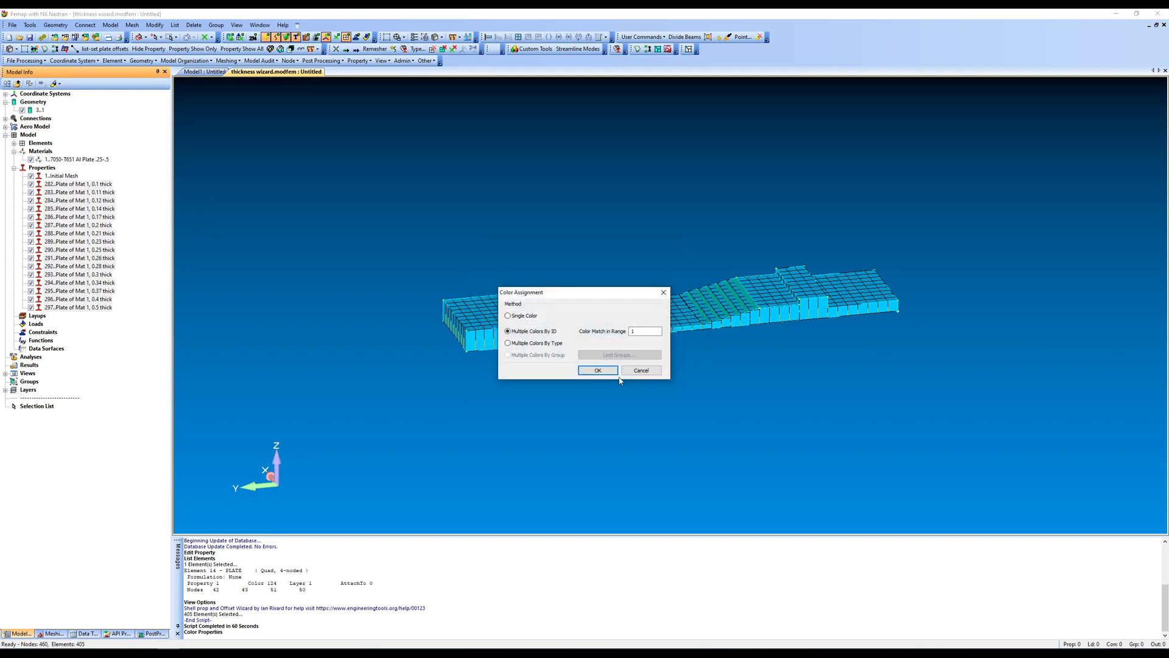
{"action": "left_click", "coordinate": [650, 372]}
{"action": "middle_click_drag", "start_coordinate": [585, 270], "coordinate": [430, 319]}
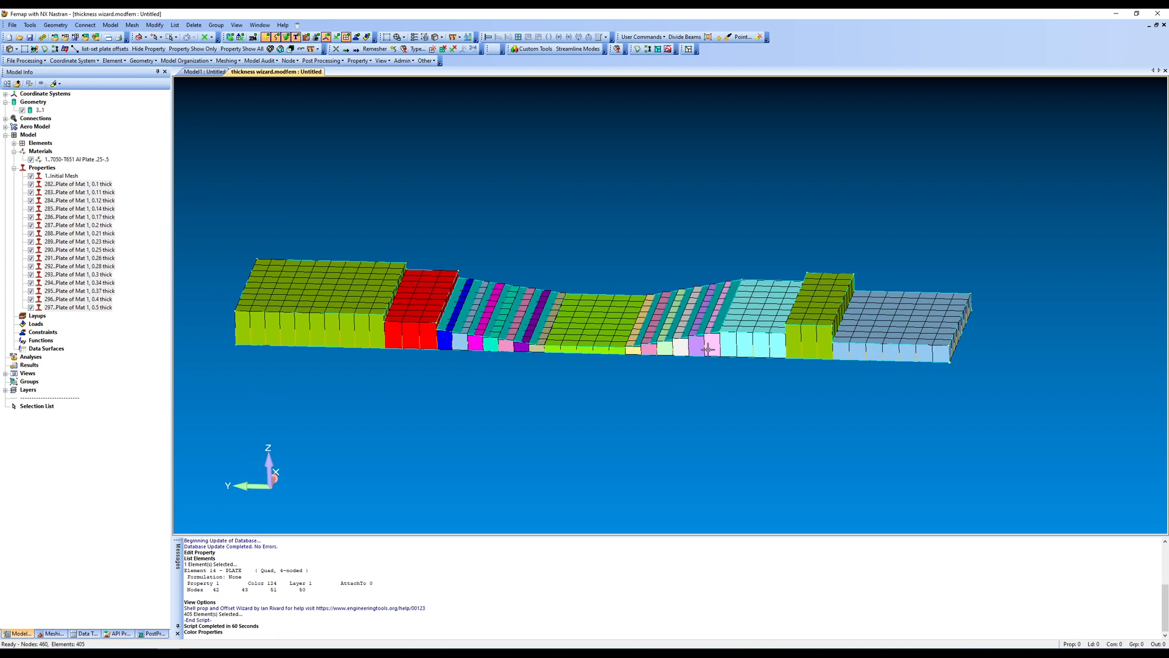
Turn off the display of the solid geometry, leaving only the colored plate elements in view.
{"action": "middle_click_drag", "start_coordinate": [561, 436], "coordinate": [553, 412]}
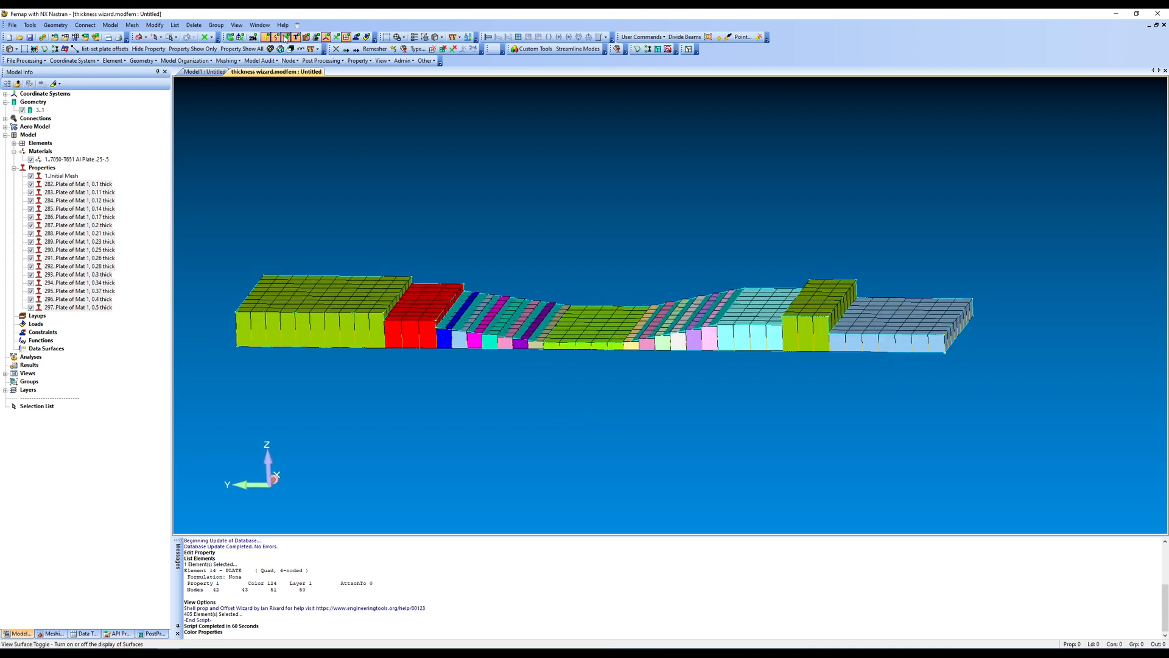
{"action": "left_click", "coordinate": [229, 38]}
{"action": "middle_click_drag", "start_coordinate": [402, 389], "coordinate": [407, 440]}
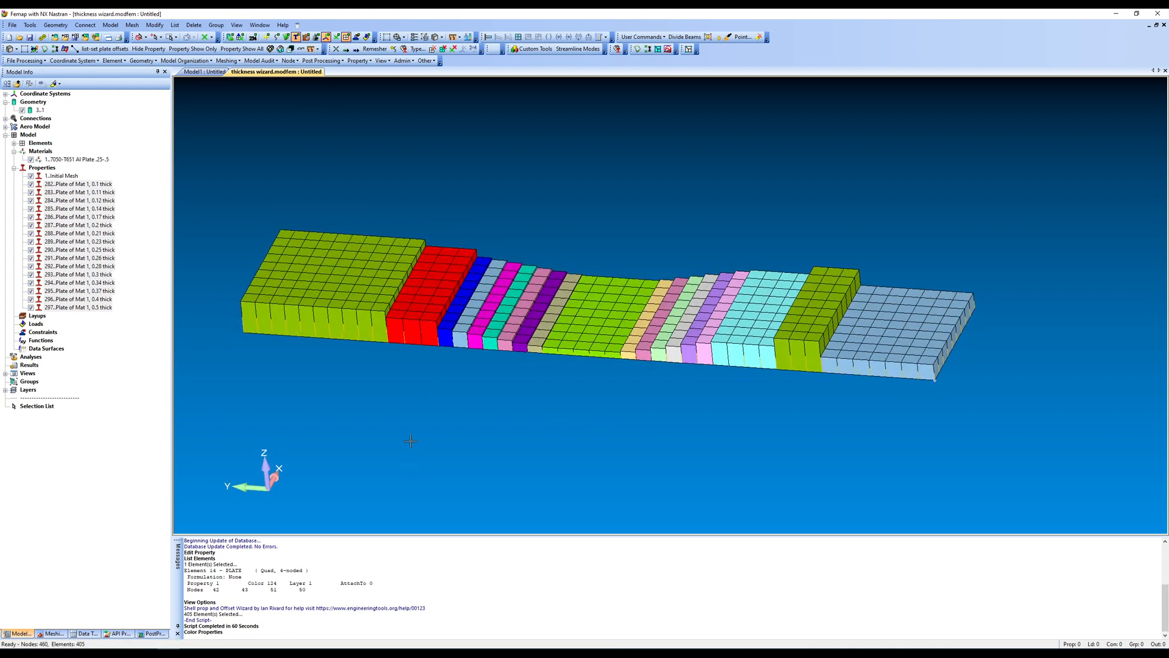
Check the mesh's free edges with the element thickness display off, and restore the normal thickness view.
{"action": "left_click", "coordinate": [281, 50]}
{"action": "middle_click_drag", "start_coordinate": [412, 357], "coordinate": [316, 183]}
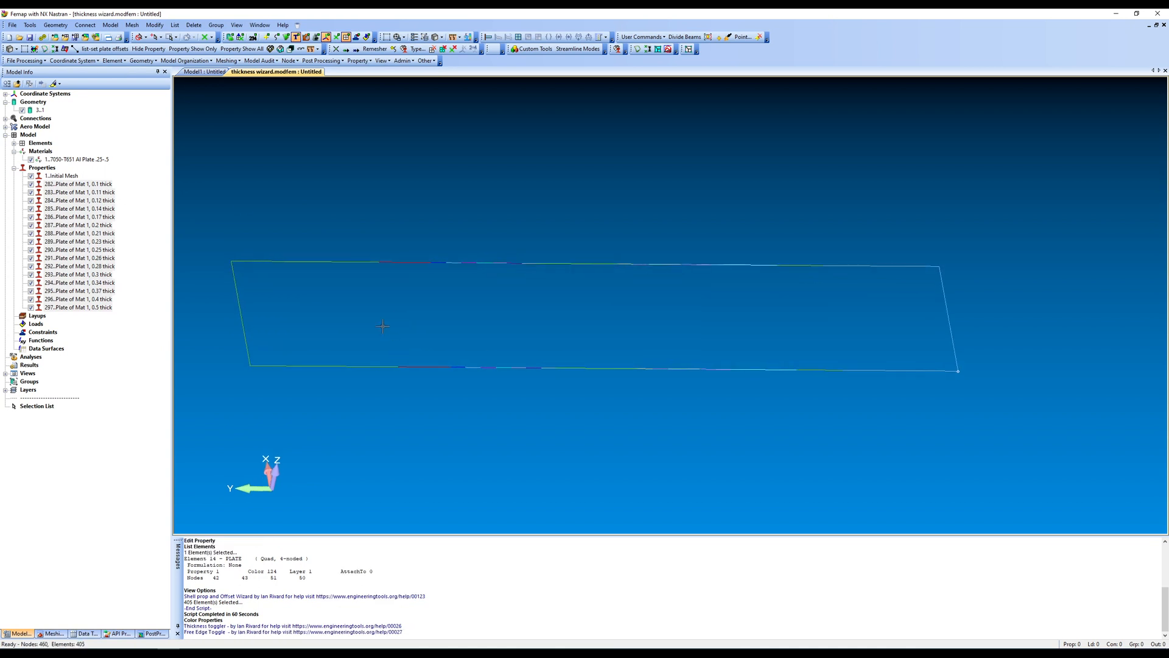
{"action": "left_click", "coordinate": [336, 37]}
{"action": "left_click", "coordinate": [45, 50]}
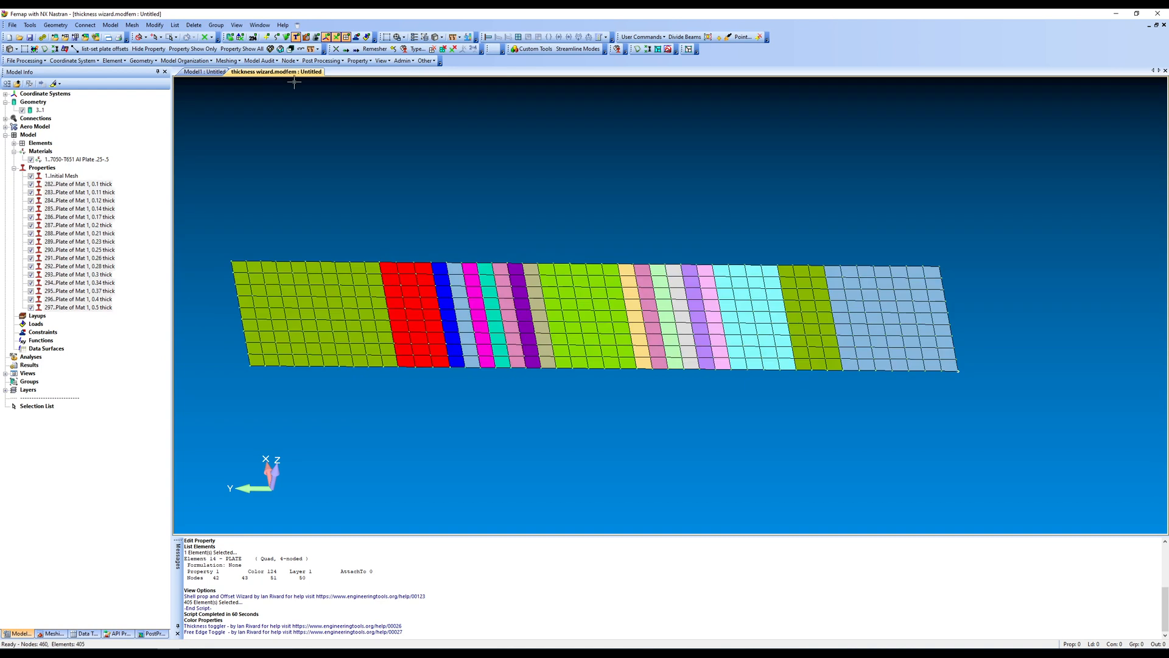
{"action": "left_click", "coordinate": [290, 50]}
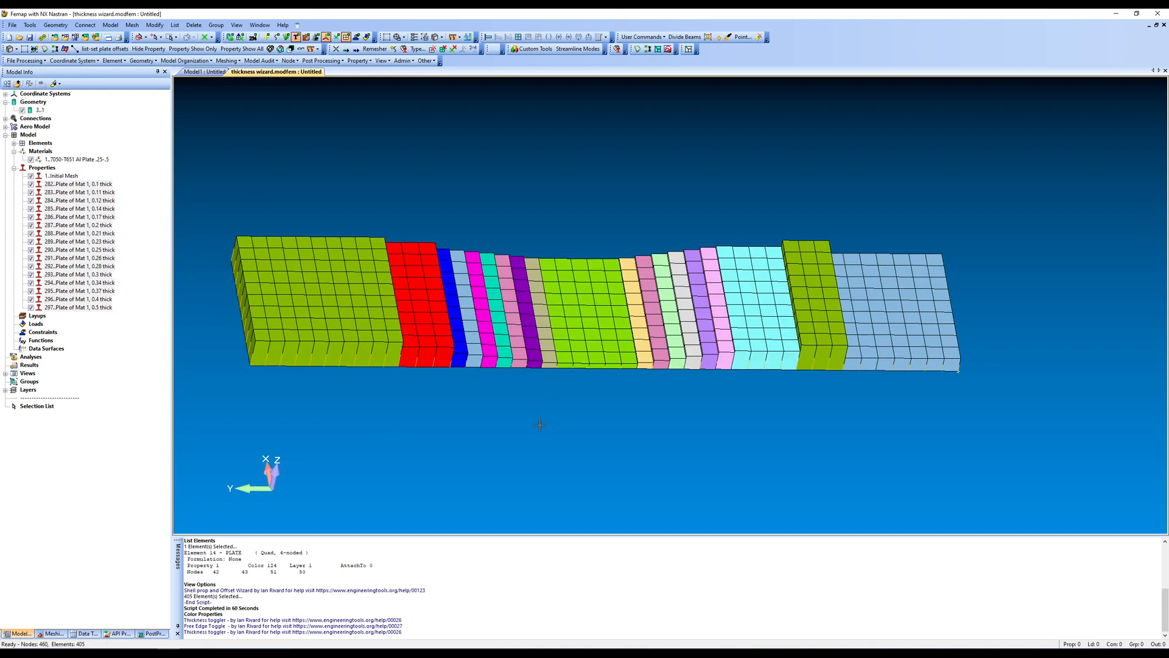
Delete the unused Initial Mesh property from the model.
{"action": "right_click", "coordinate": [68, 177]}
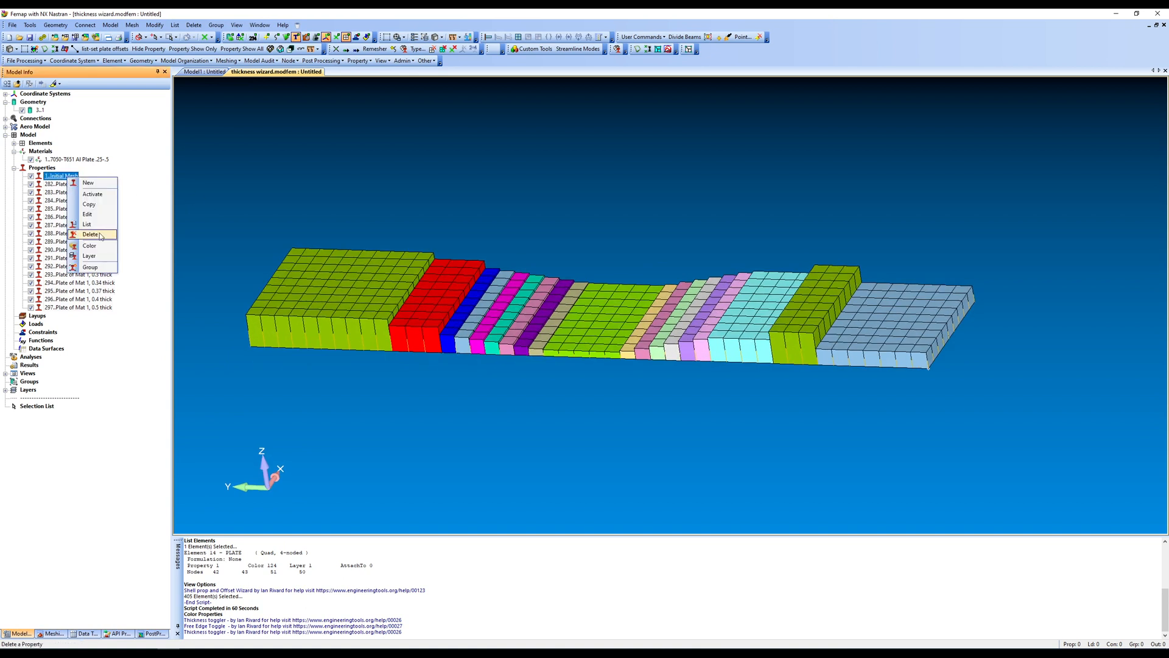
{"action": "left_click", "coordinate": [108, 235]}
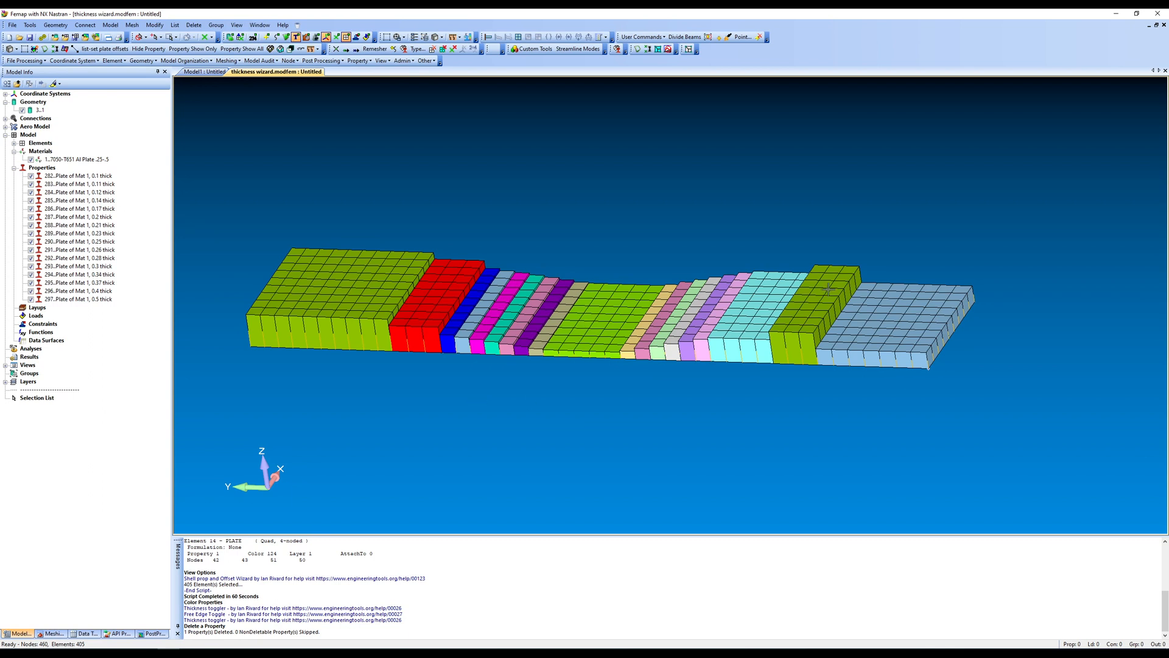
{"action": "middle_click_drag", "start_coordinate": [587, 324], "coordinate": [677, 326]}
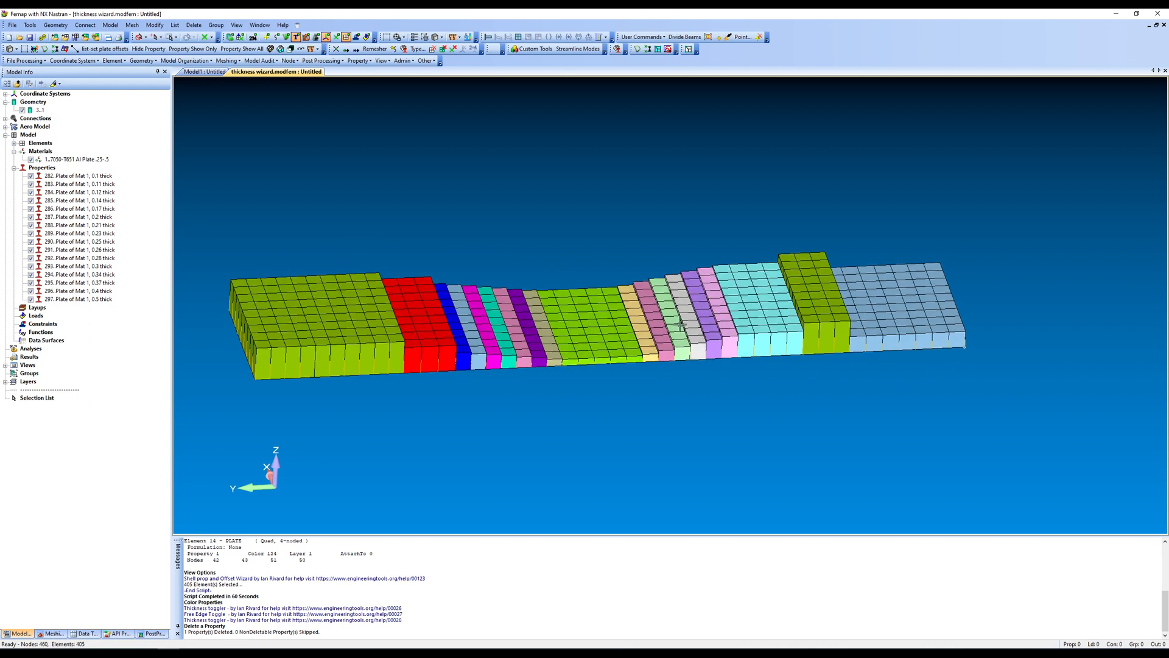